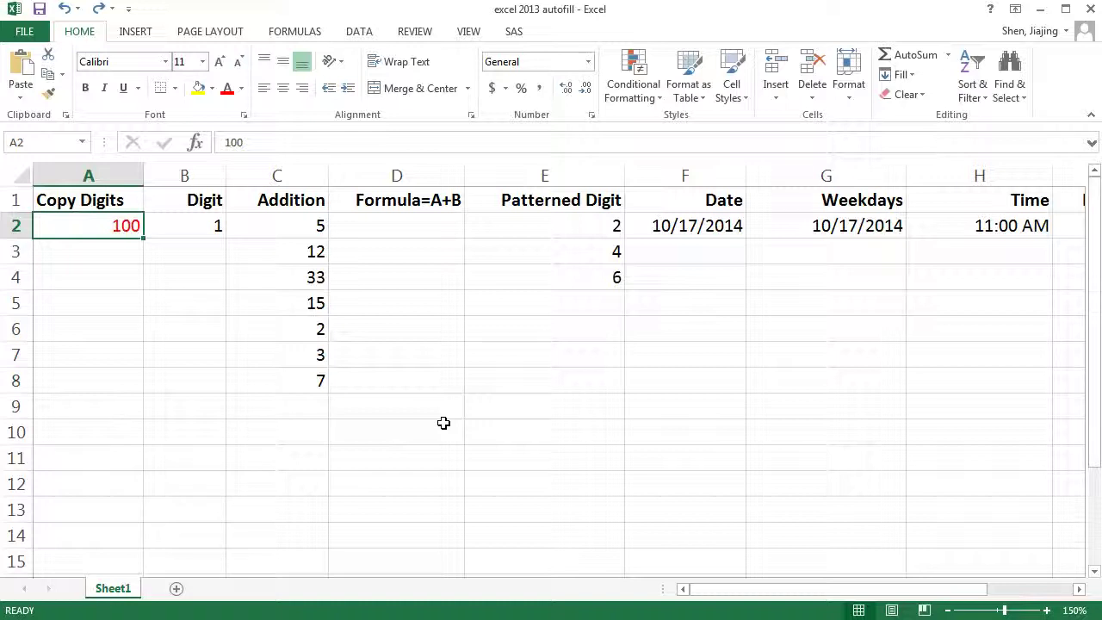
# Fill A3:A8 with copies of the 100 in A2
pyautogui.click(112, 230)
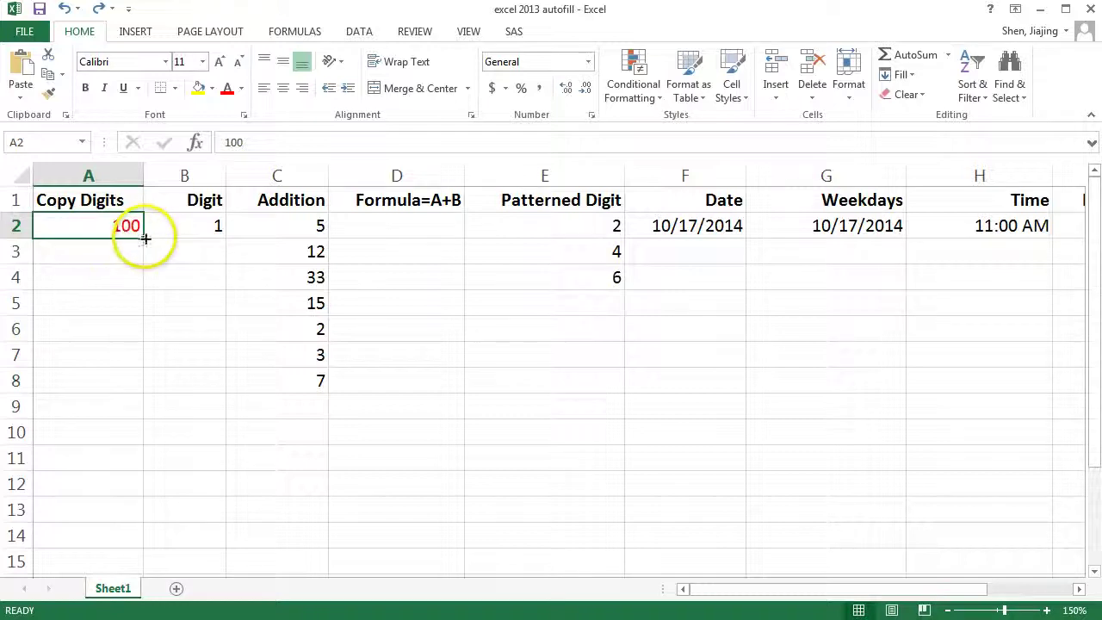
pyautogui.moveTo(143, 238); pyautogui.dragTo(146, 293)
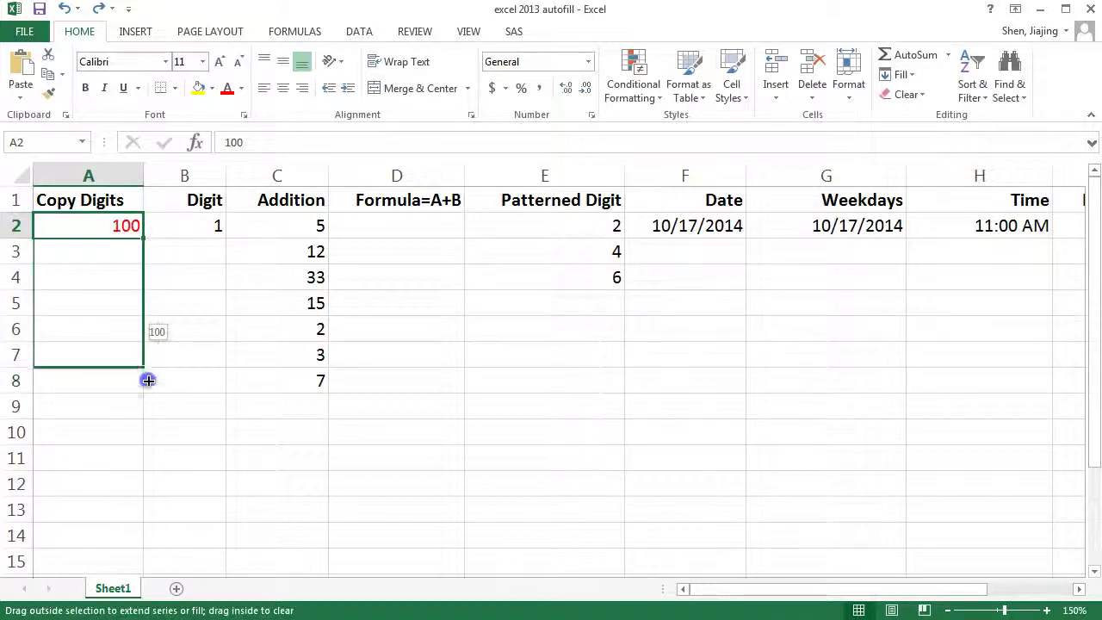
pyautogui.moveTo(146, 293); pyautogui.dragTo(146, 387)
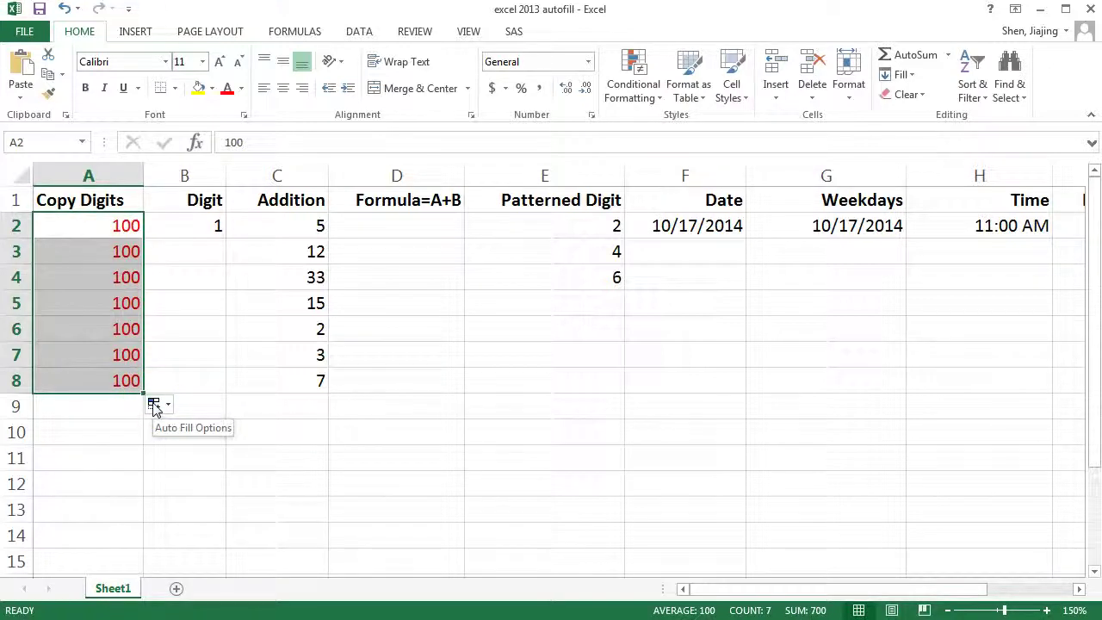
# Try Copy Cells, then Fill Series, then settle on Fill Without Formatting in Auto Fill Options
pyautogui.click(155, 406)
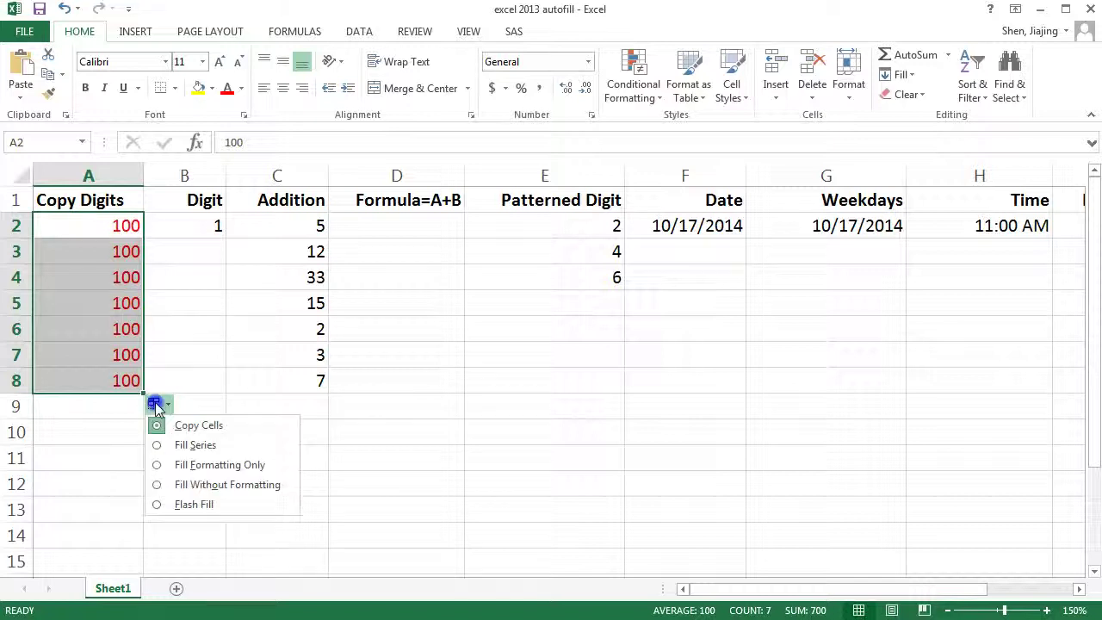
pyautogui.click(163, 426)
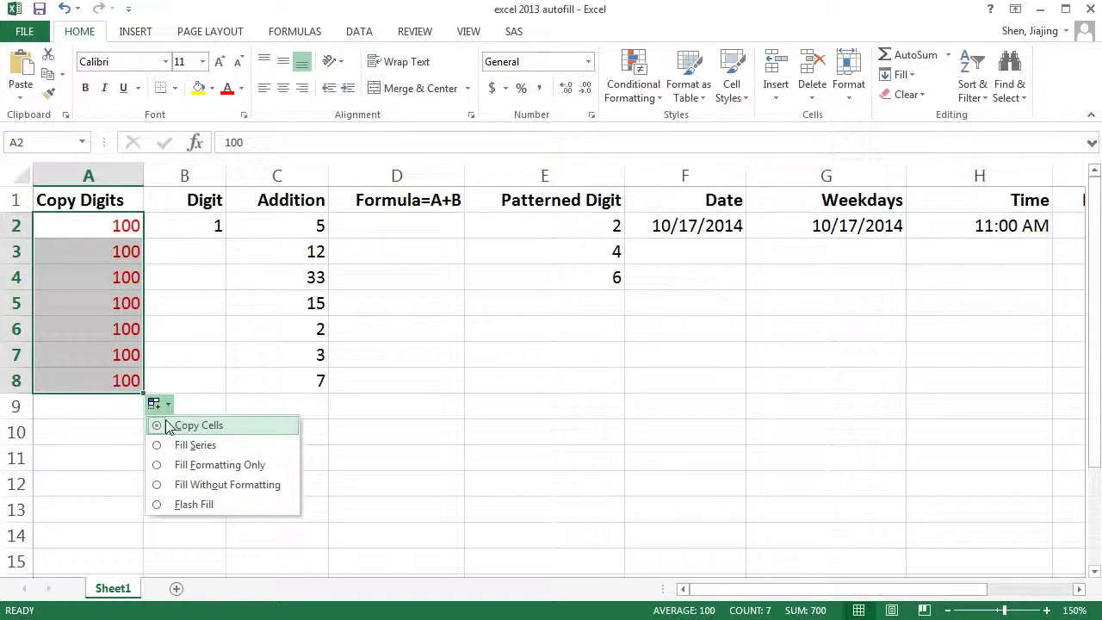
pyautogui.click(166, 445)
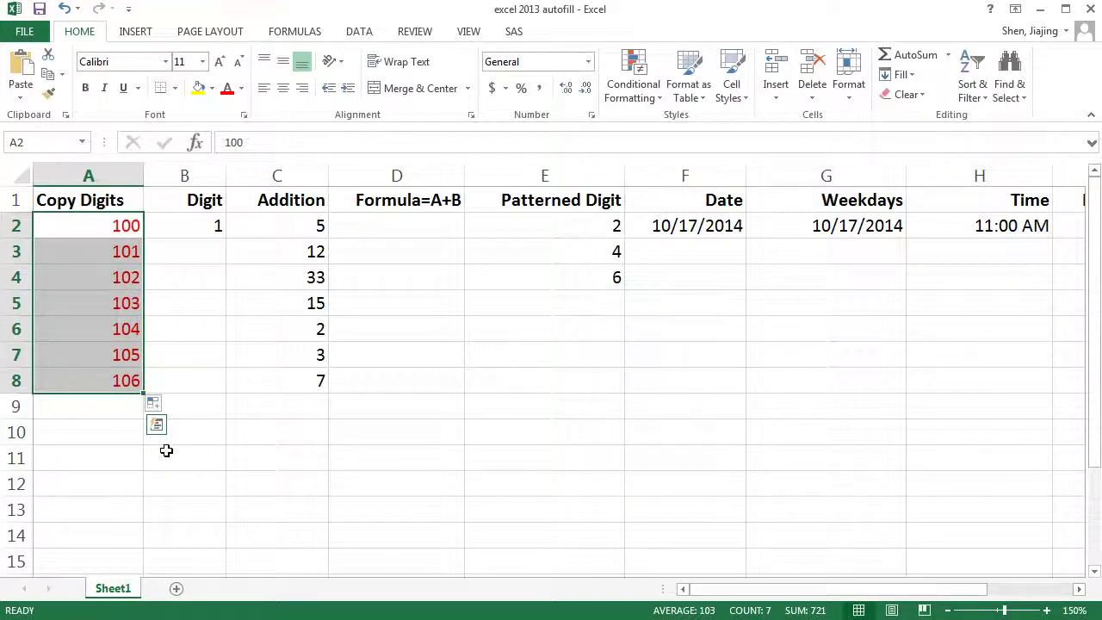
pyautogui.click(154, 404)
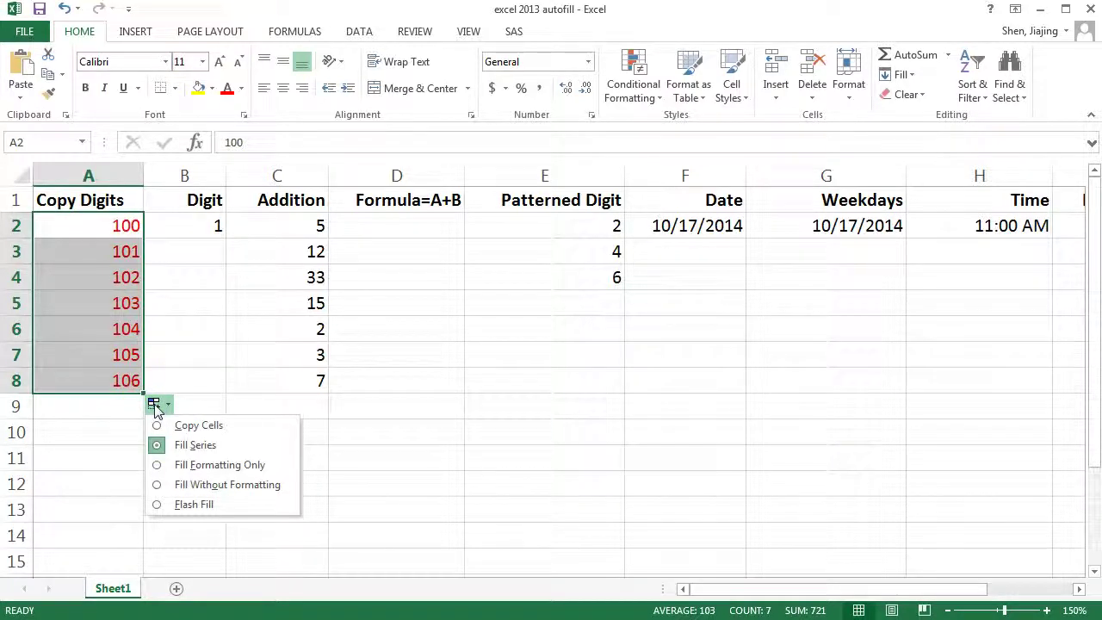
pyautogui.click(176, 484)
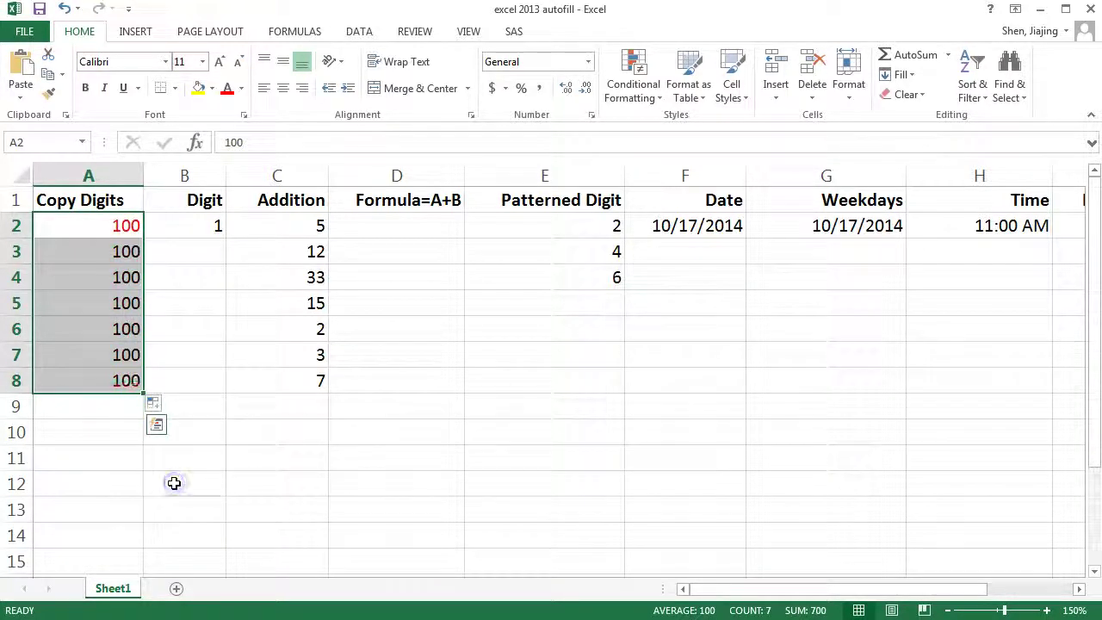
pyautogui.click(152, 404)
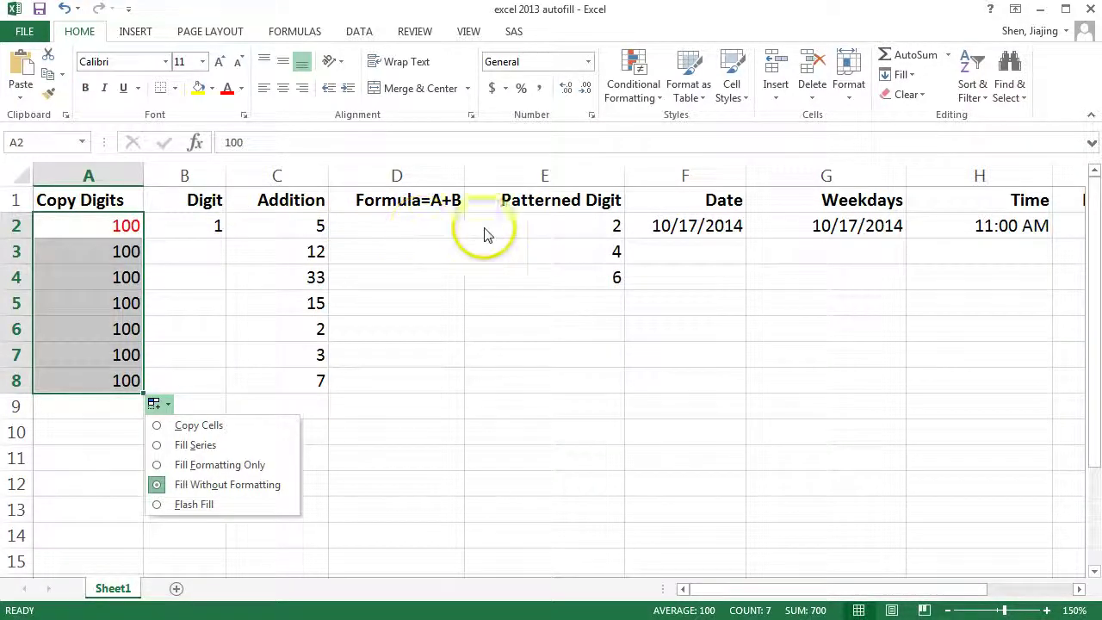
pyautogui.click(172, 228)
# Enter 2 in B3 and extend the 1, 2 pattern to a 1–7 series through B8
pyautogui.click(177, 250)
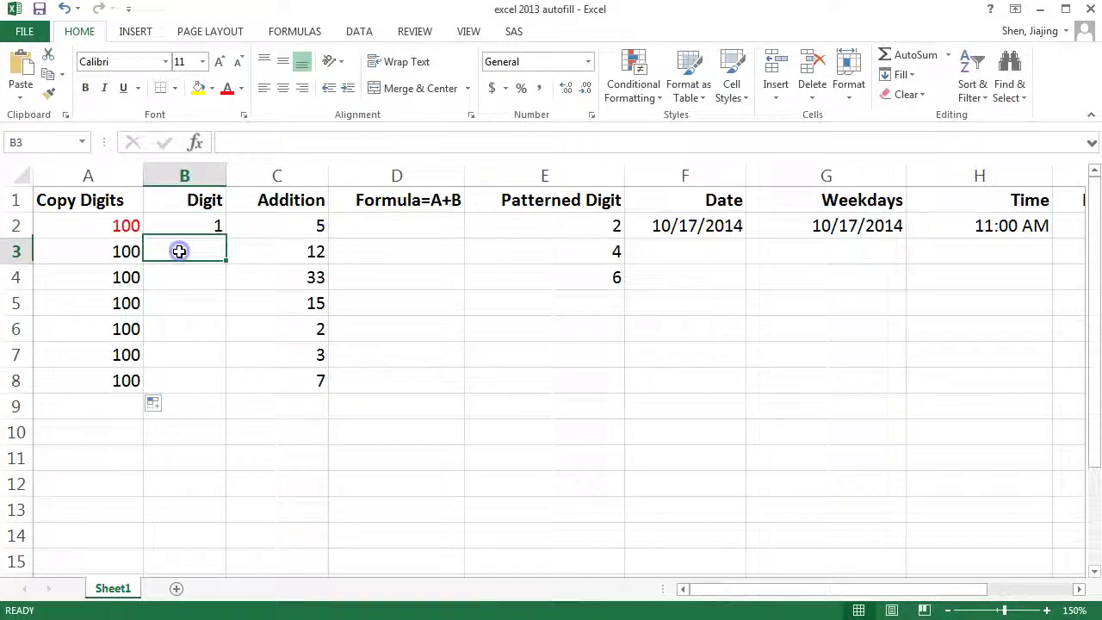
pyautogui.write('2')
pyautogui.click(176, 226)
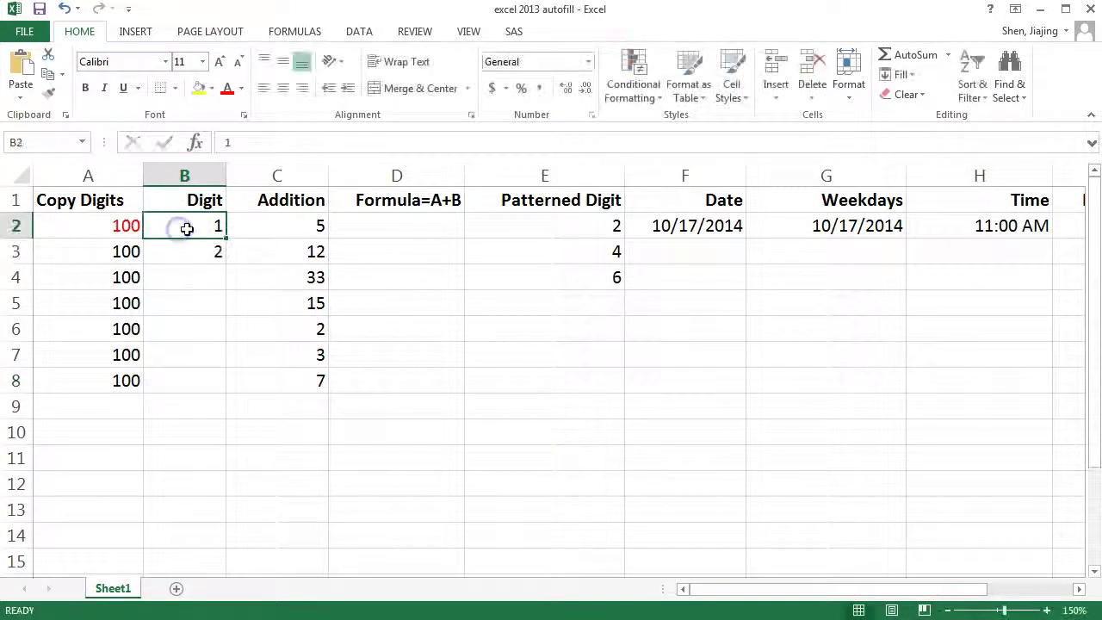
pyautogui.moveTo(187, 228); pyautogui.dragTo(187, 253)
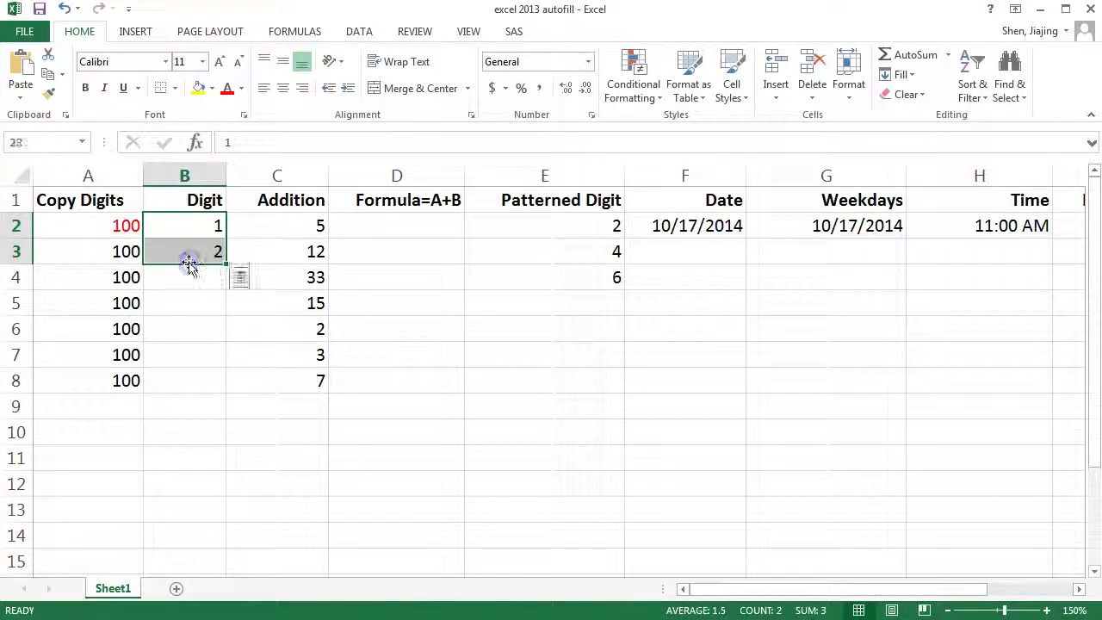
pyautogui.click(224, 266)
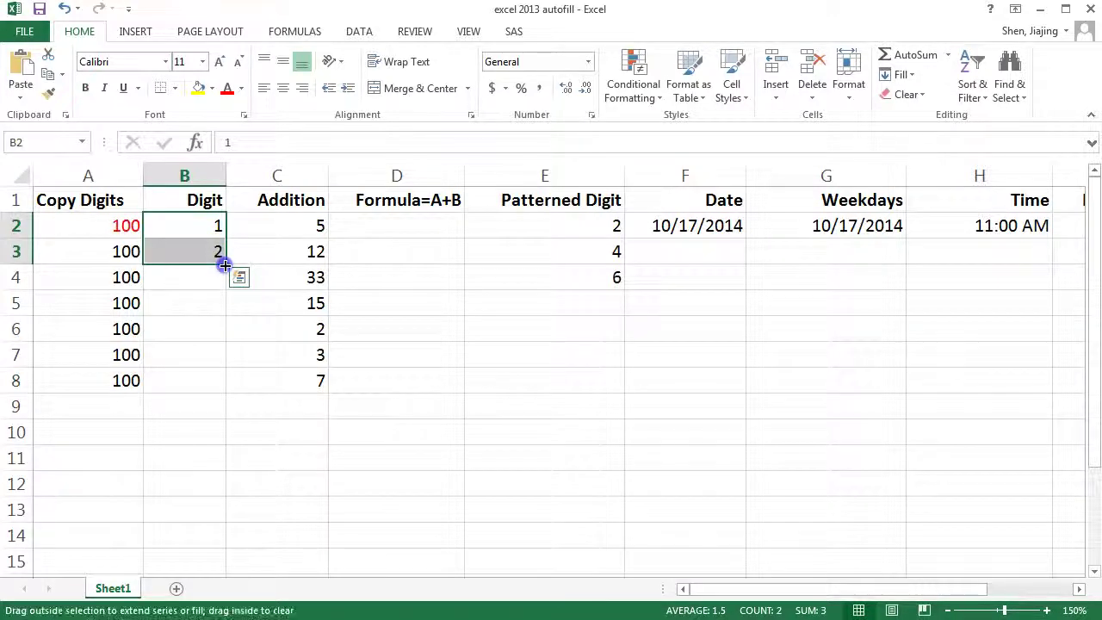
pyautogui.moveTo(225, 266); pyautogui.dragTo(231, 382)
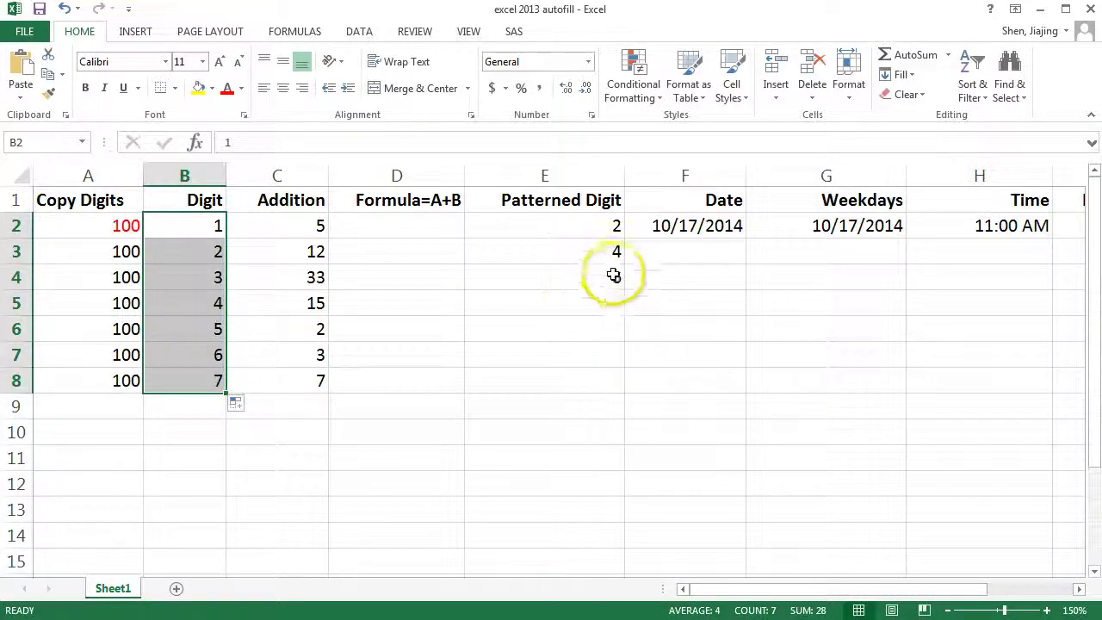
# Continue the Patterned Digit pattern 2, 4, 6 down to 14 in E8
pyautogui.click(594, 229)
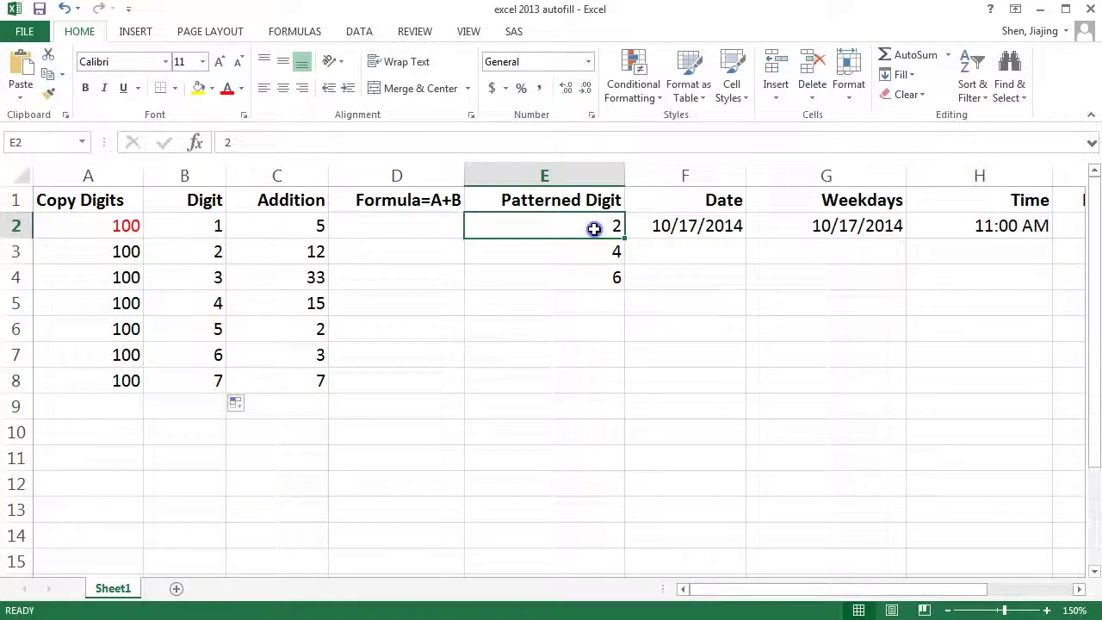
pyautogui.moveTo(594, 229); pyautogui.dragTo(591, 282)
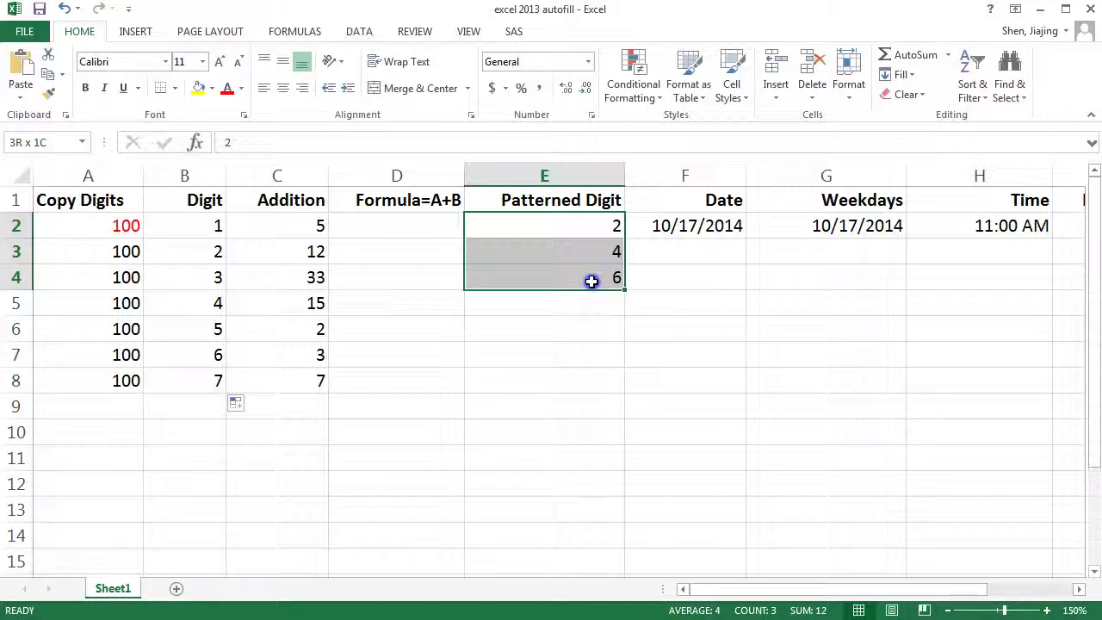
pyautogui.moveTo(623, 289); pyautogui.dragTo(617, 383)
pyautogui.click(425, 300)
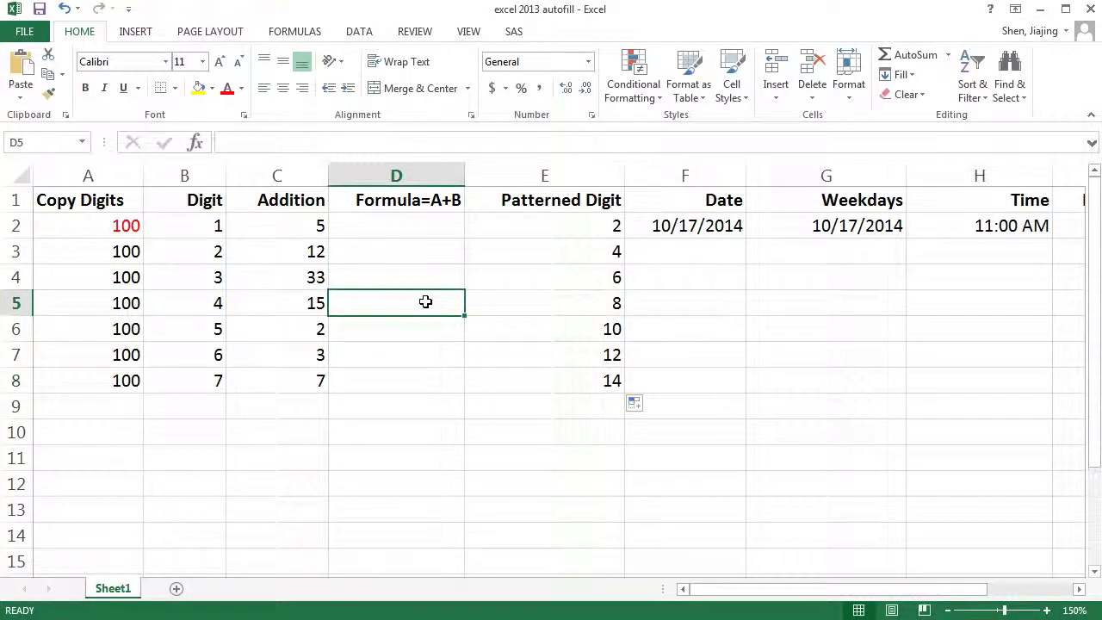
# Enter =B2+C2 in D2 and copy it down through D8, giving sums 6, 14, 36, 19, 7, 9, 14
pyautogui.click(407, 223)
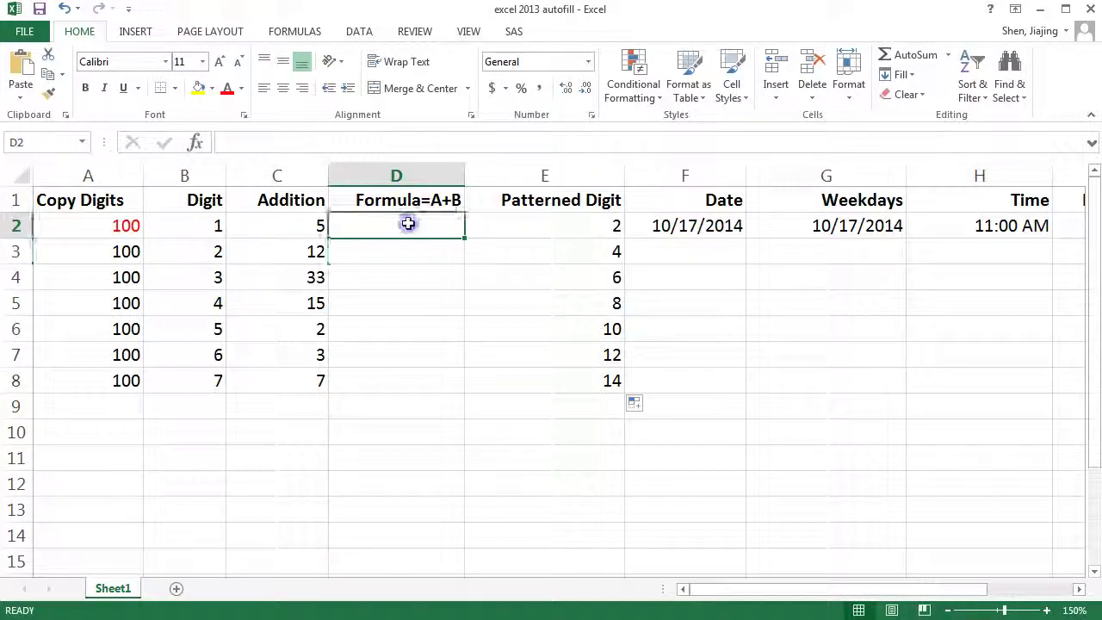
pyautogui.write('=')
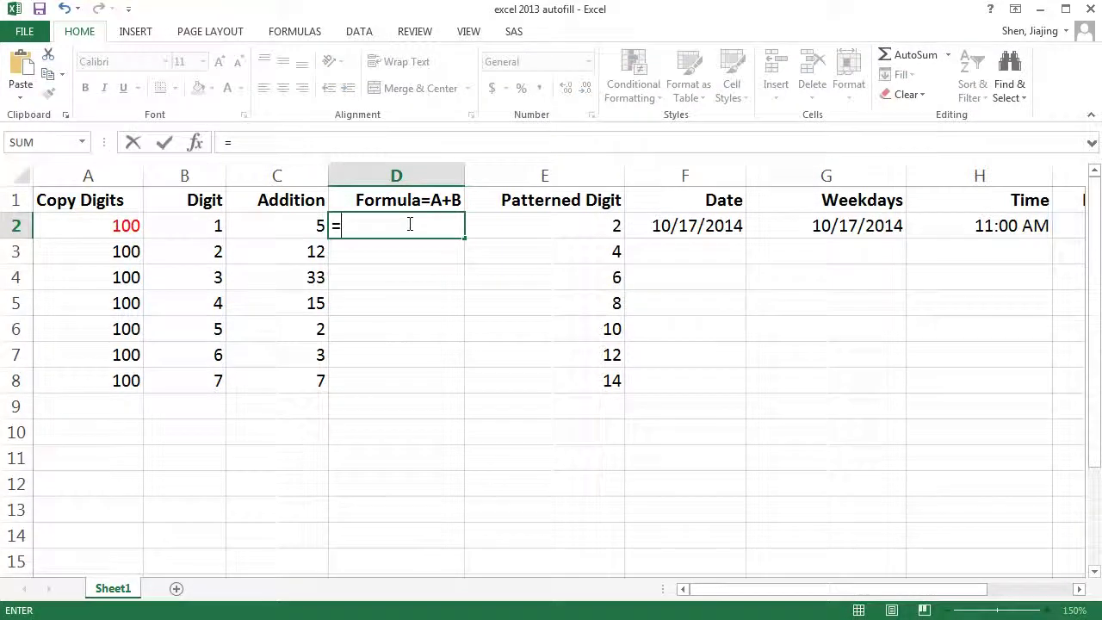
pyautogui.click(182, 231)
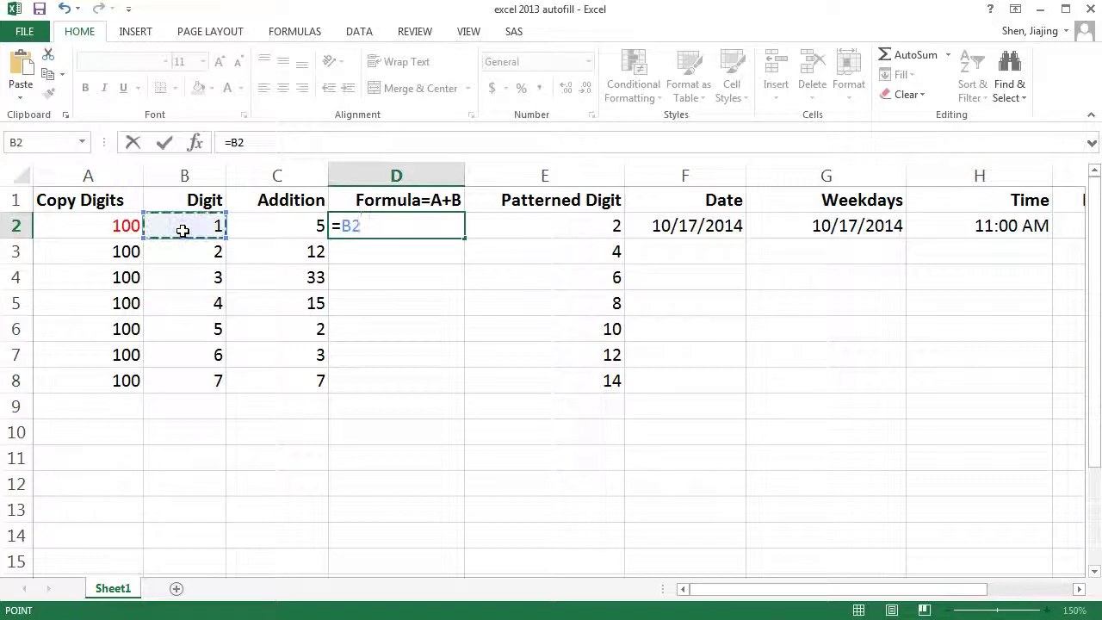
pyautogui.write('+')
pyautogui.click(239, 223)
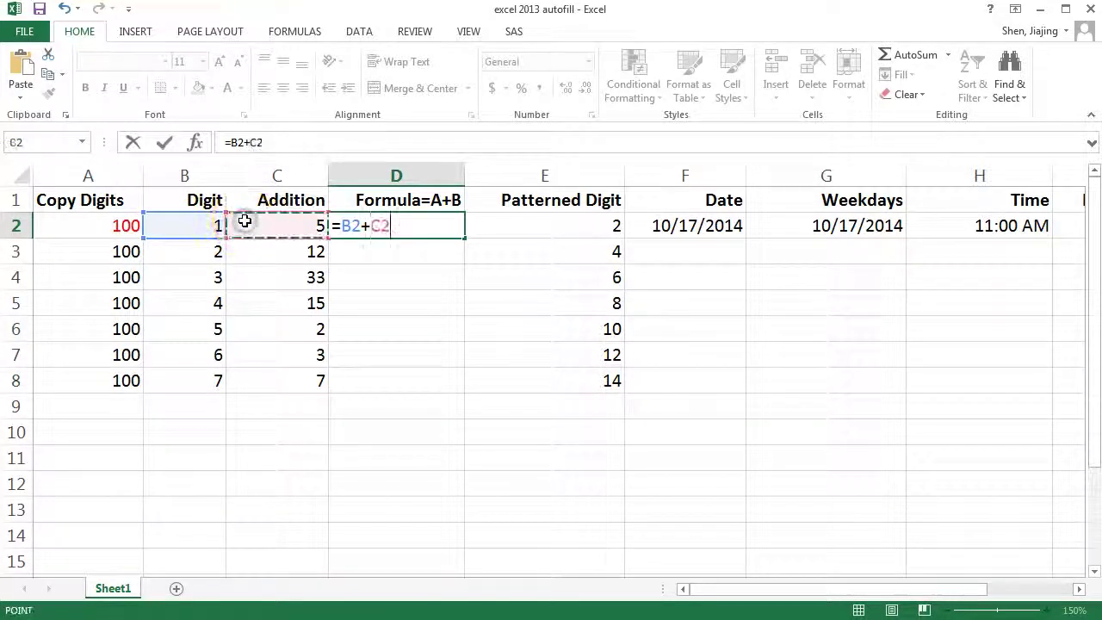
pyautogui.press('Return')
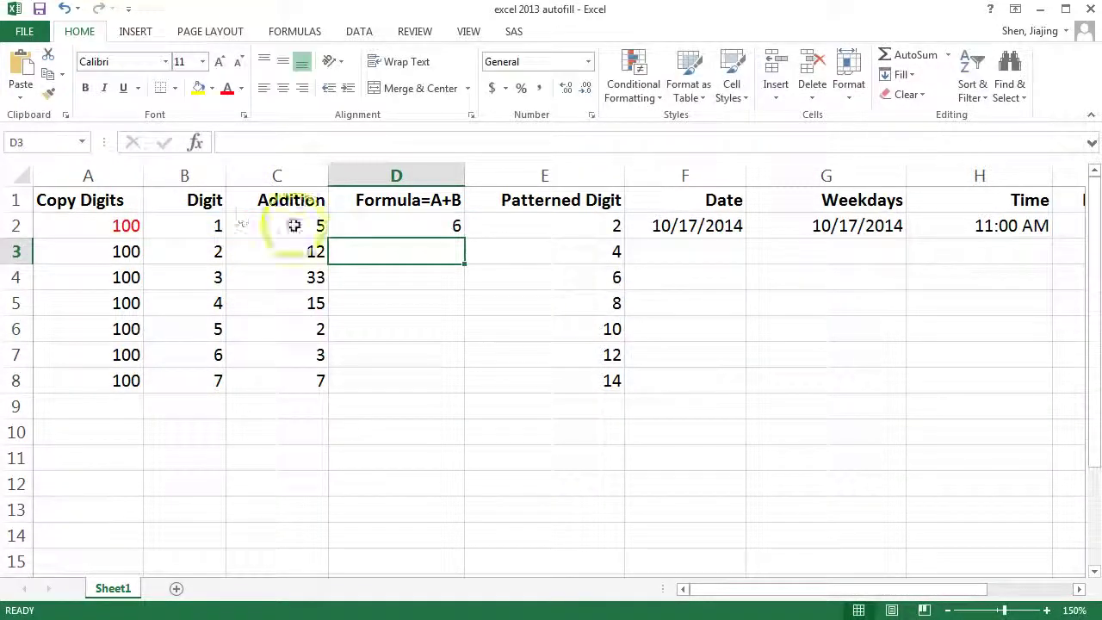
pyautogui.click(418, 226)
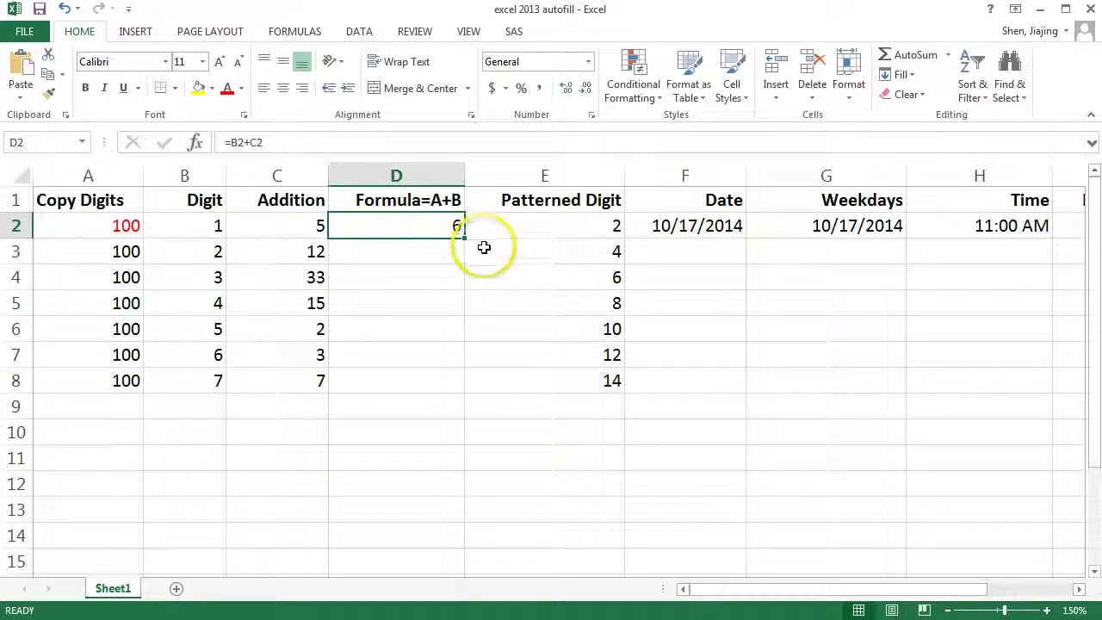
pyautogui.moveTo(463, 241); pyautogui.dragTo(452, 384)
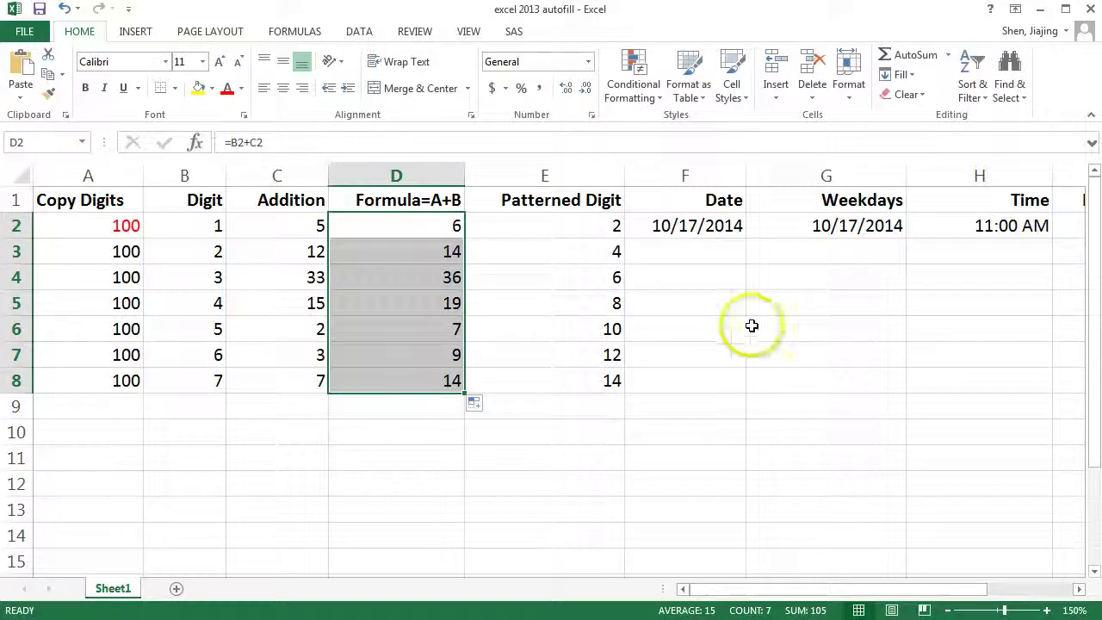
pyautogui.click(727, 228)
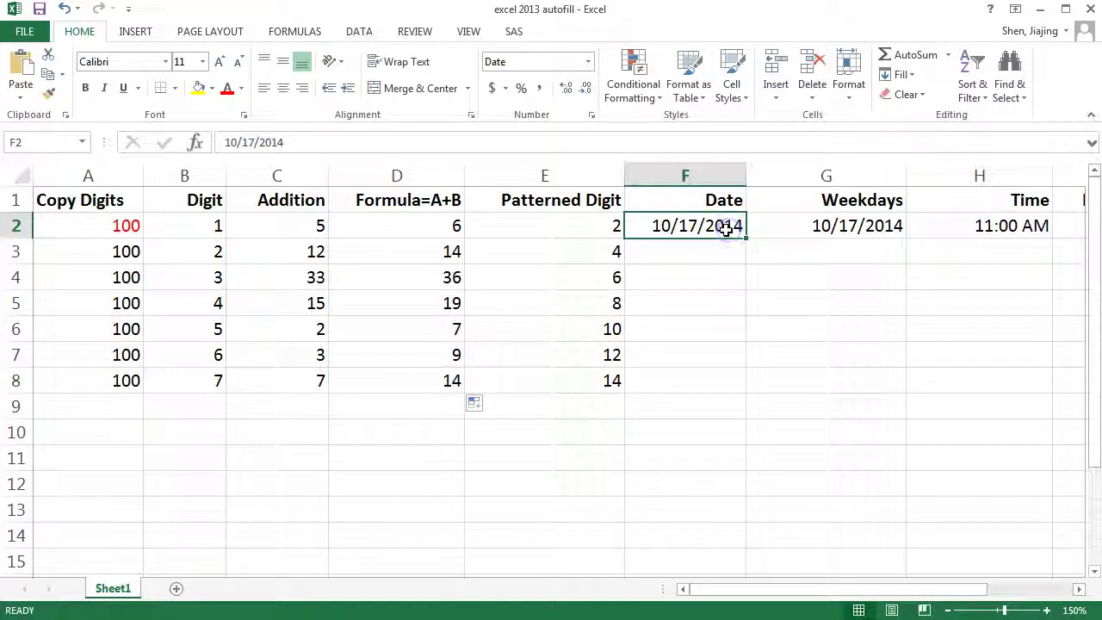
# Extend the F2 date down to F8 as consecutive daily dates
pyautogui.moveTo(745, 241); pyautogui.dragTo(733, 345)
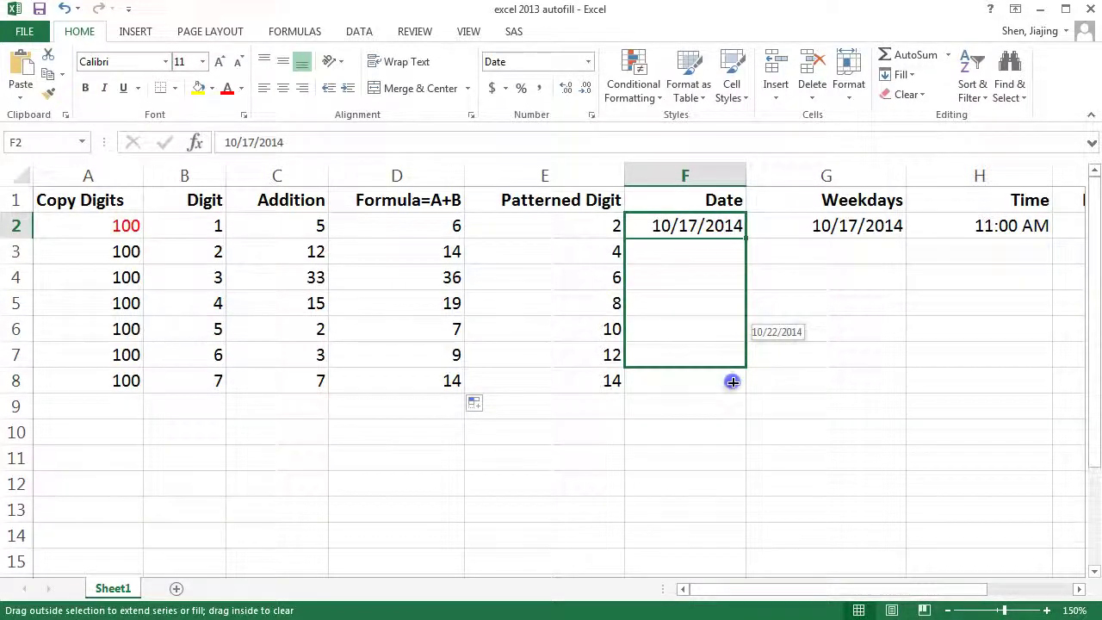
pyautogui.moveTo(734, 345); pyautogui.dragTo(732, 381)
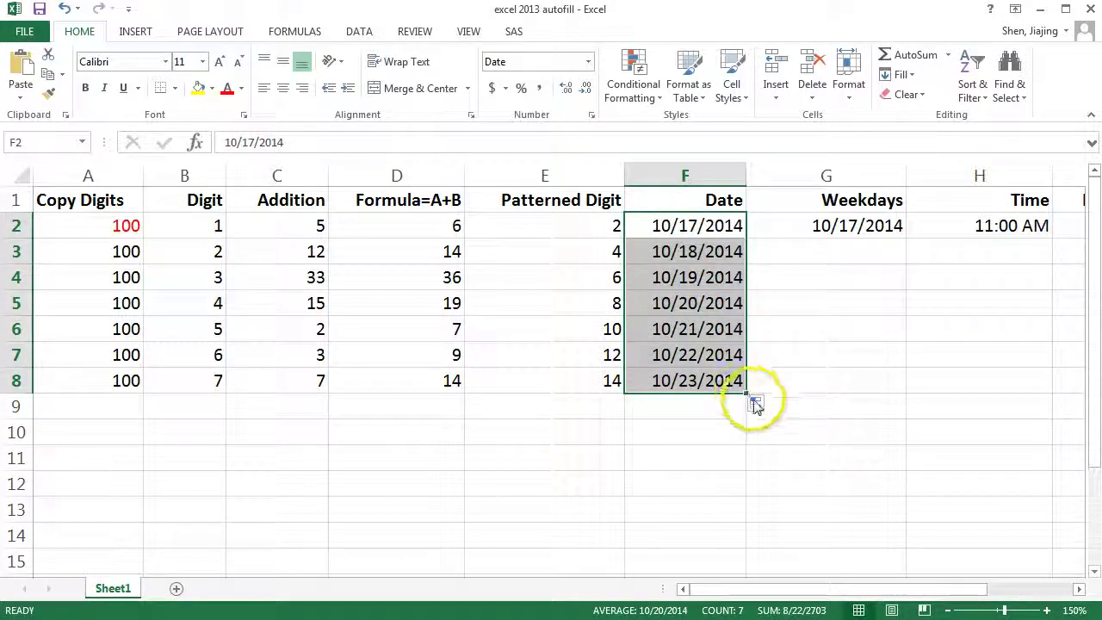
pyautogui.click(756, 403)
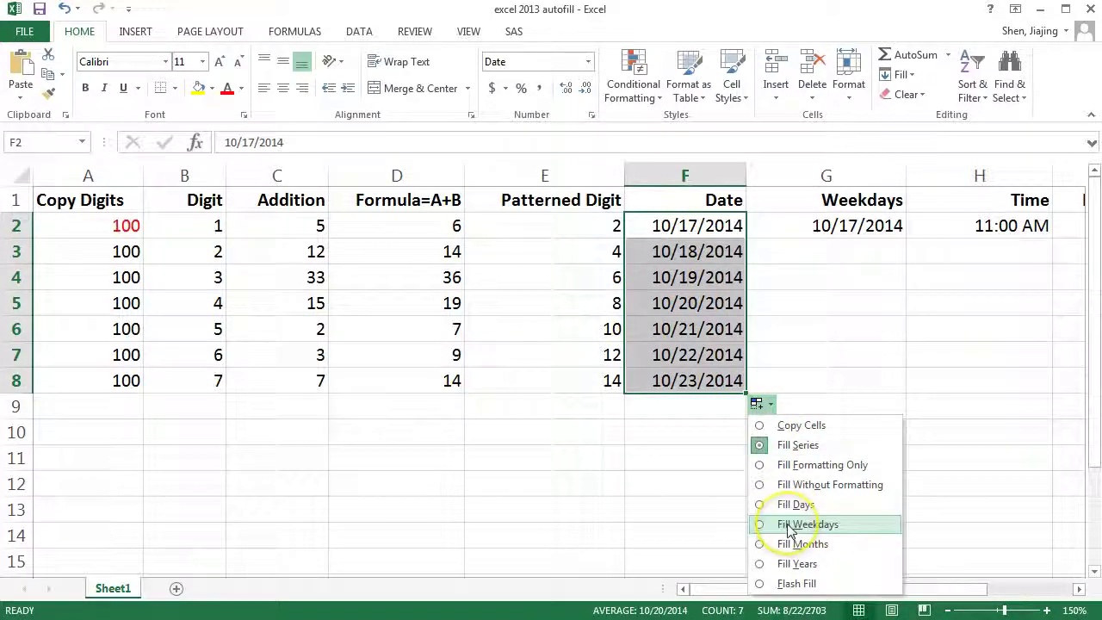
# Fill the Weekdays column from G2 to G8 with workday-only dates
pyautogui.click(824, 226)
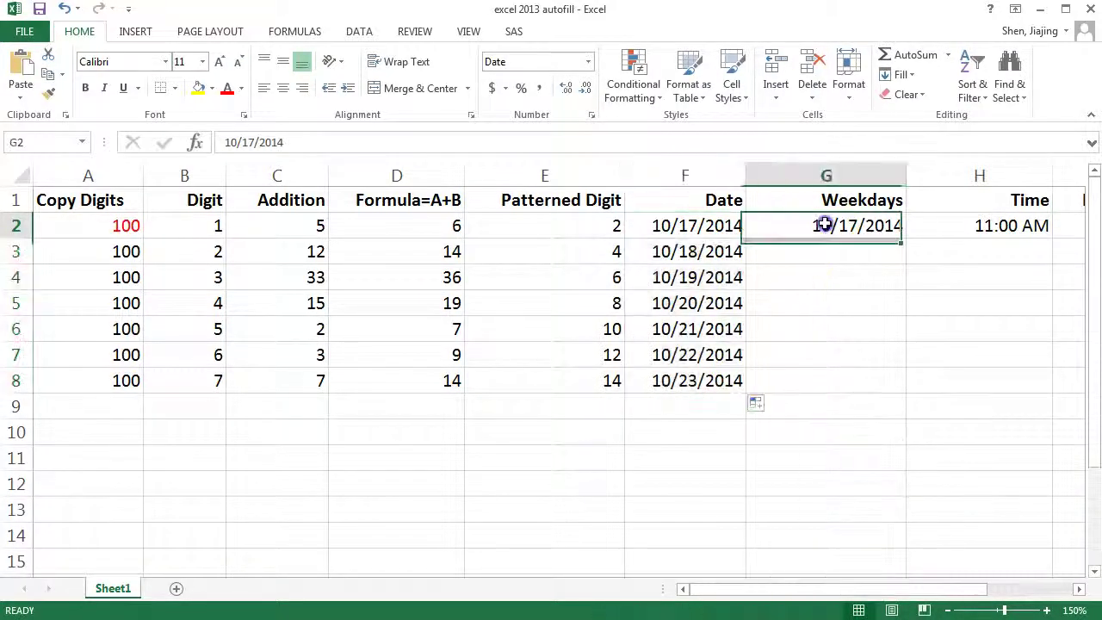
pyautogui.moveTo(905, 238); pyautogui.dragTo(895, 394)
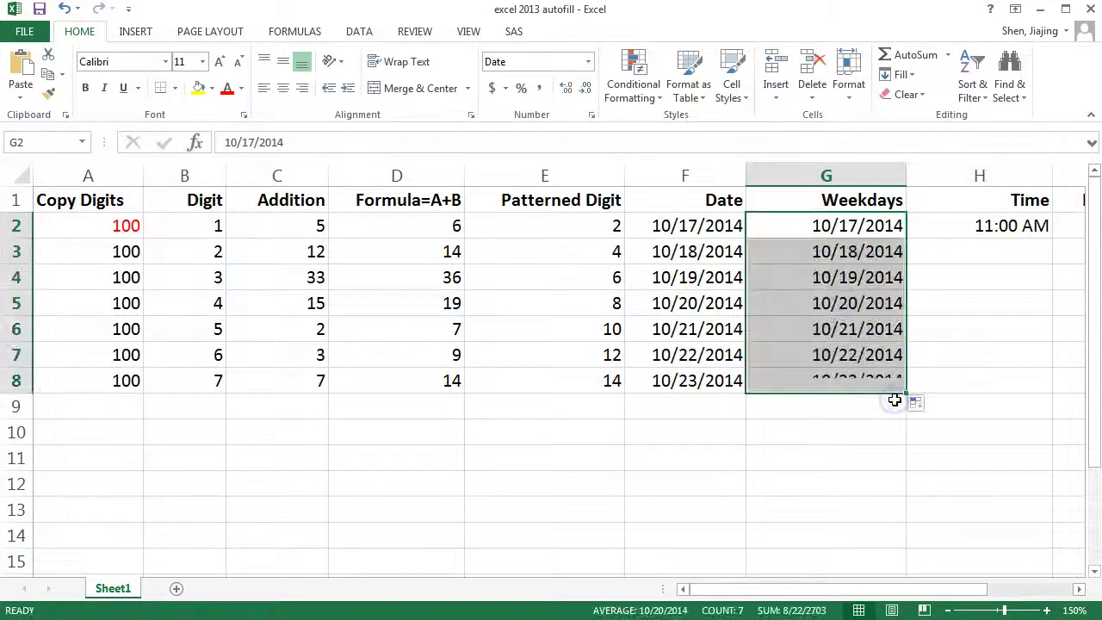
pyautogui.click(917, 403)
pyautogui.click(955, 523)
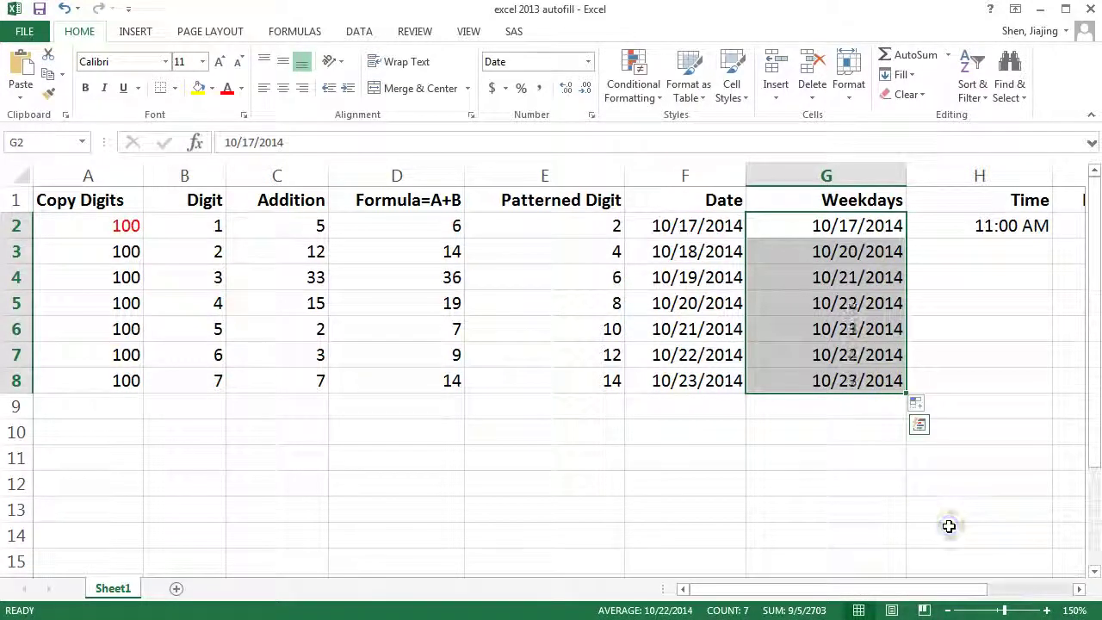
pyautogui.moveTo(945, 590)
pyautogui.mouseDown()
pyautogui.moveTo(1037, 594)
pyautogui.moveTo(999, 594)
pyautogui.mouseUp()
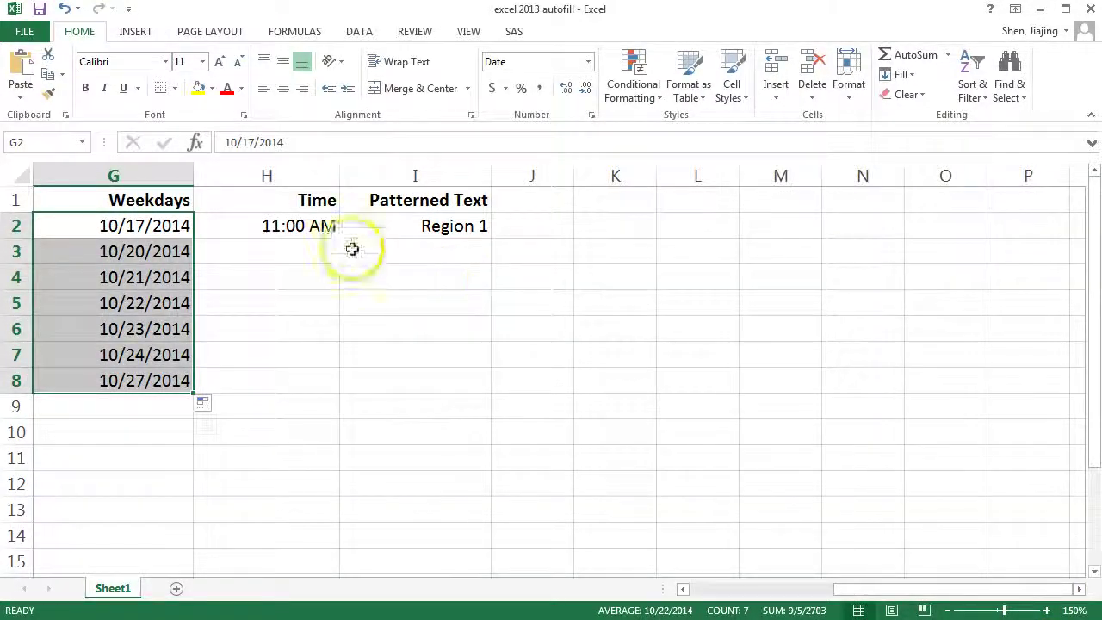
# Fill the Time column with hourly times and Patterned Text with Region 1–7 through row 8
pyautogui.click(327, 227)
pyautogui.moveTo(336, 237); pyautogui.dragTo(337, 389)
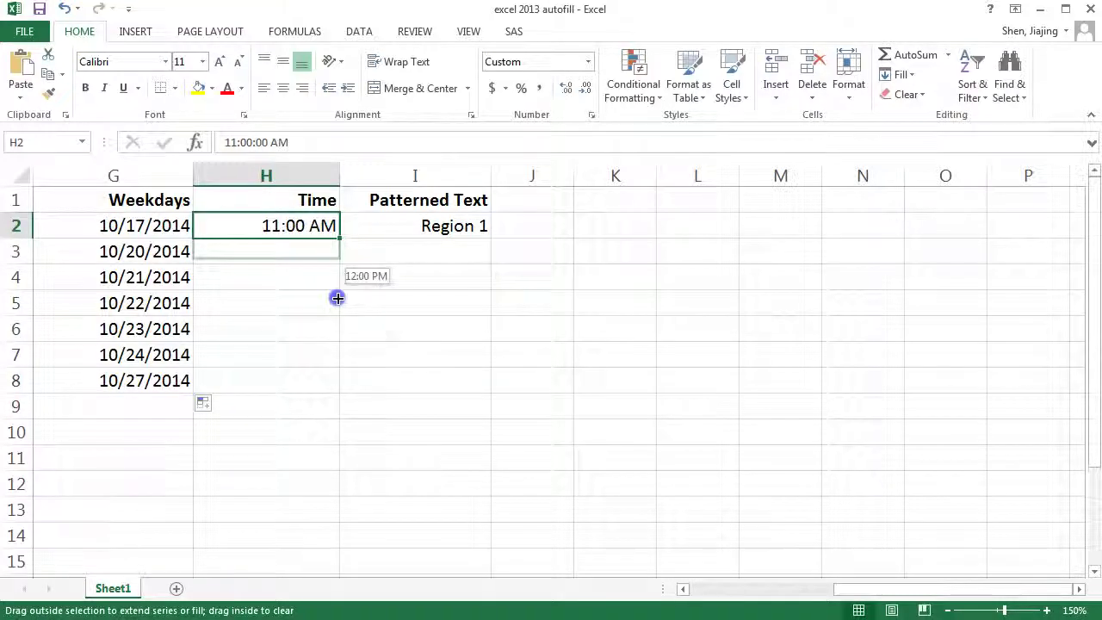
pyautogui.click(477, 226)
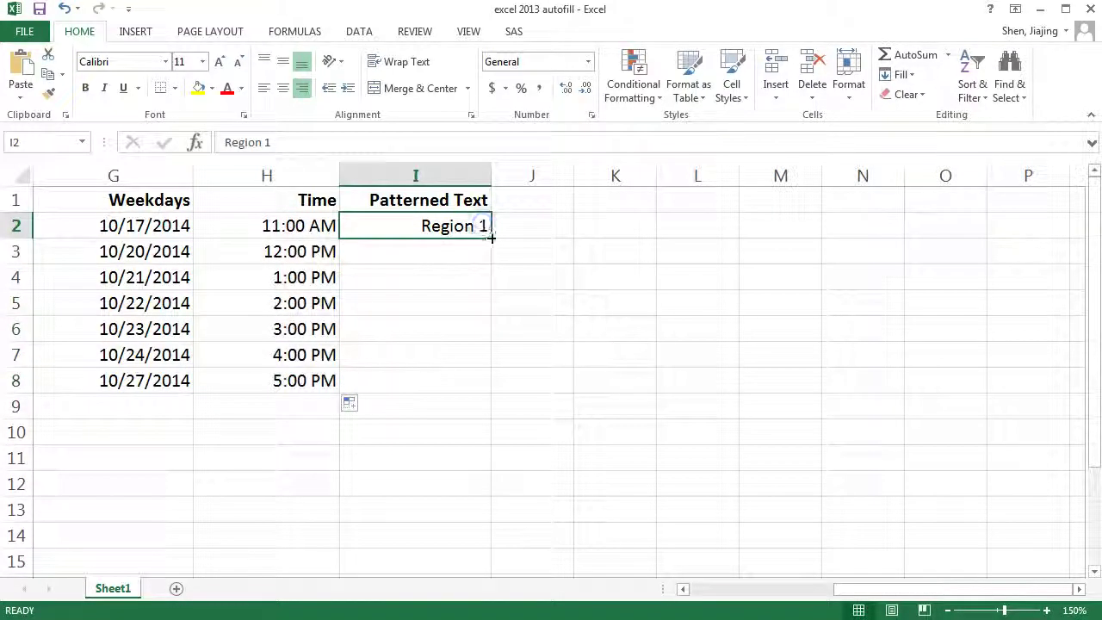
pyautogui.moveTo(490, 239); pyautogui.dragTo(488, 389)
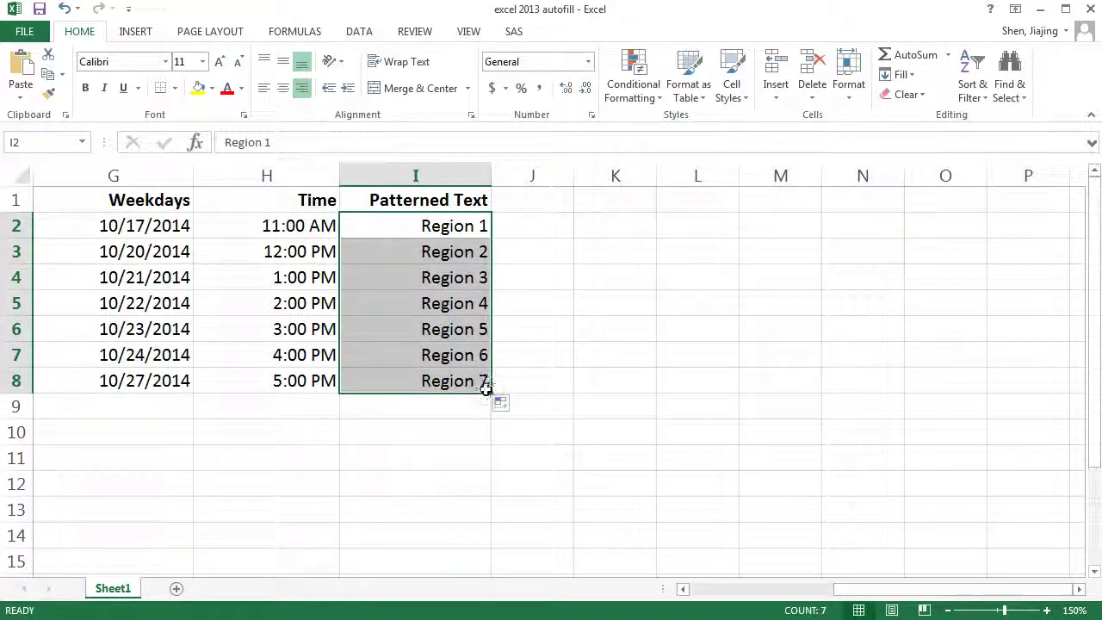